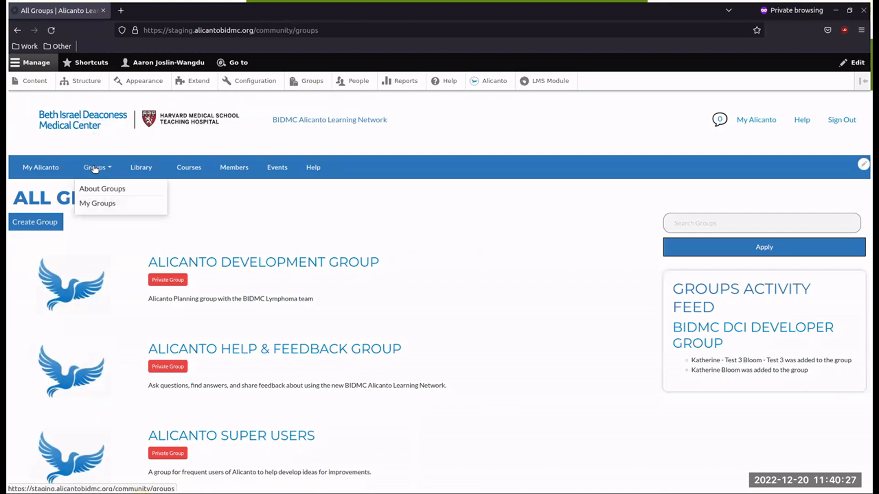
- Search the groups for "bidmc dci" and open the BIDMC DCI Developer Group
left_click(690, 221)
type("bid")
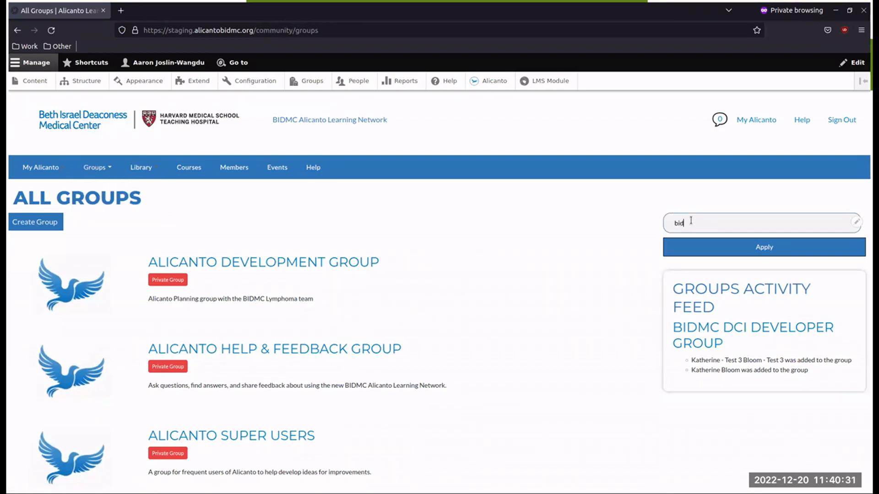
type("mc dci")
key("Return")
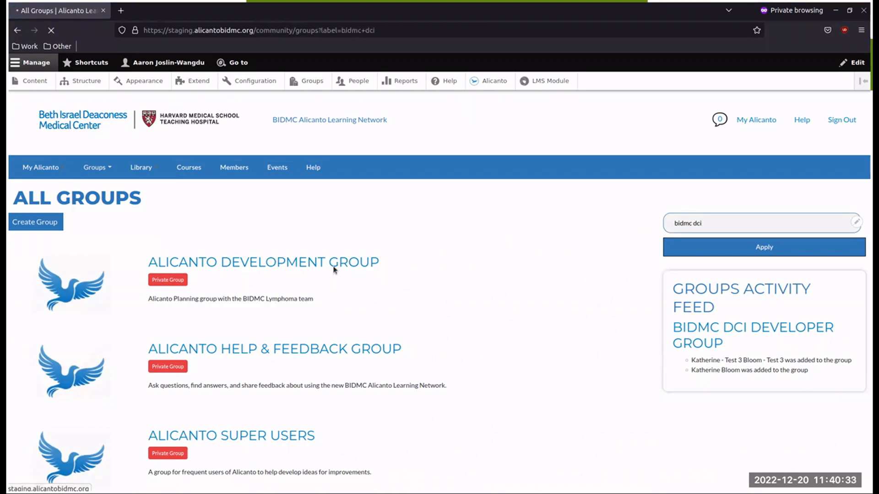
left_click(281, 263)
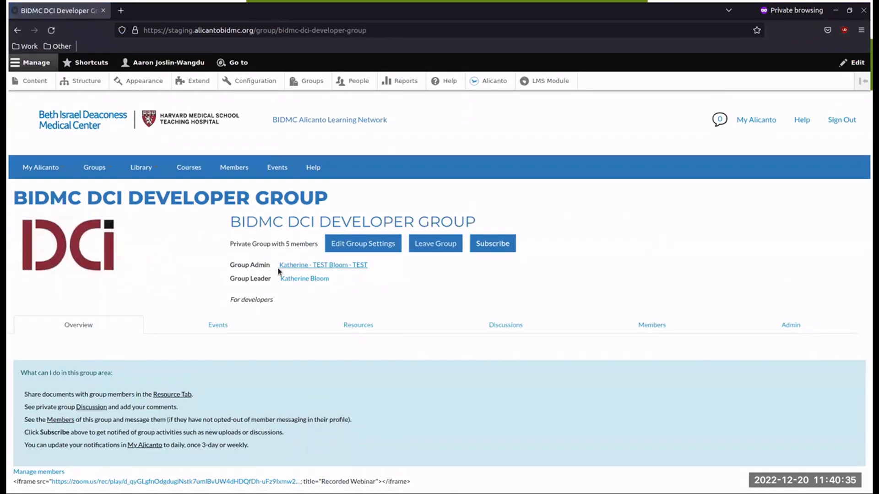
- Start a new group event from the events of the BIDMC DCI Developer Group
left_click(222, 329)
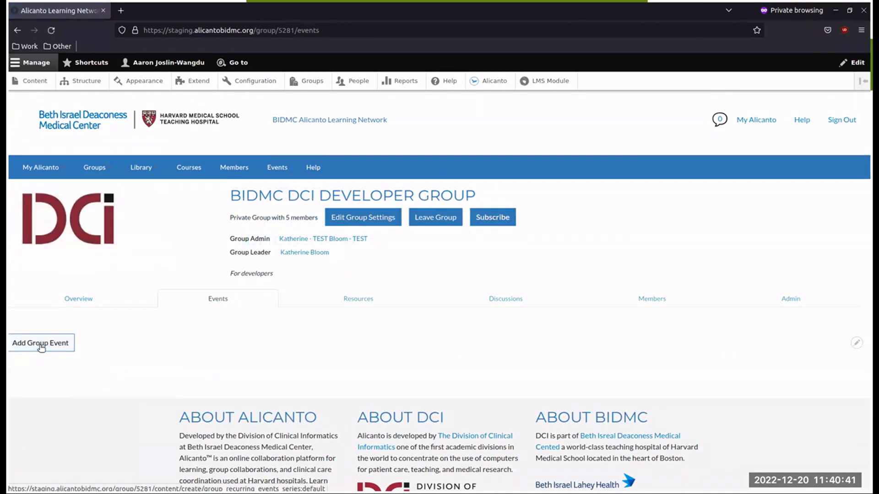
left_click(41, 348)
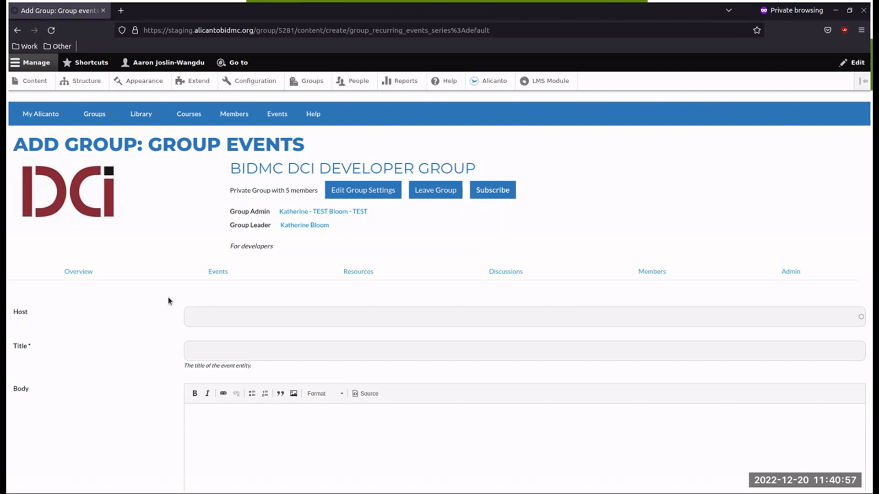
left_click(259, 317)
type("A")
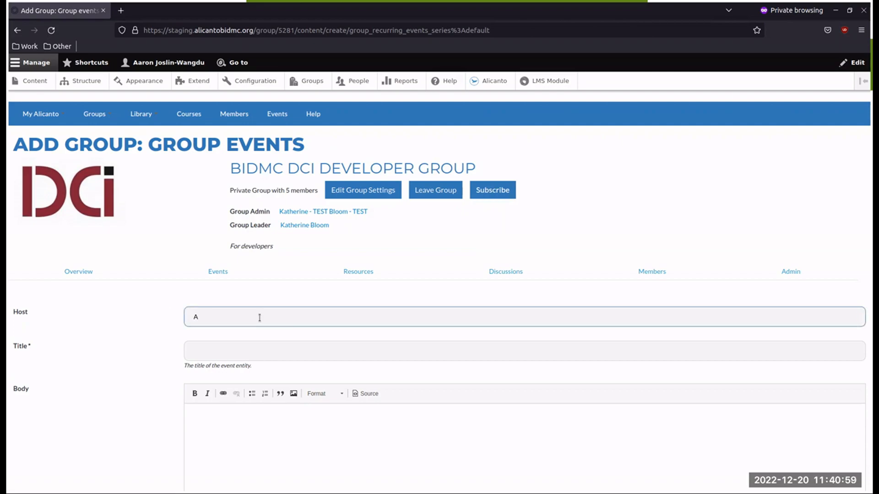
type("a")
key("BackSpace")
key("BackSpace")
left_click(132, 359)
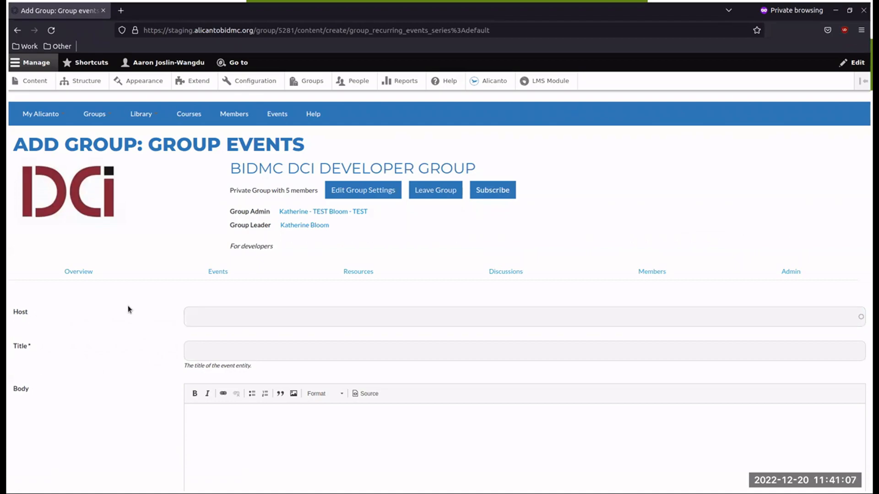
- Give the event the title "Test Meeting" and the body text "Test Meeting Description"
left_click(292, 346)
type("Test Meeting")
key("Tab")
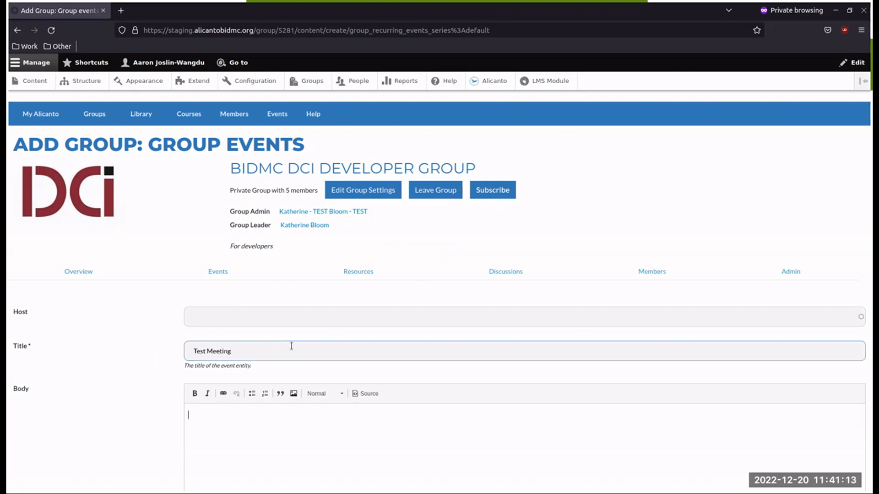
type("Test Meeting Description")
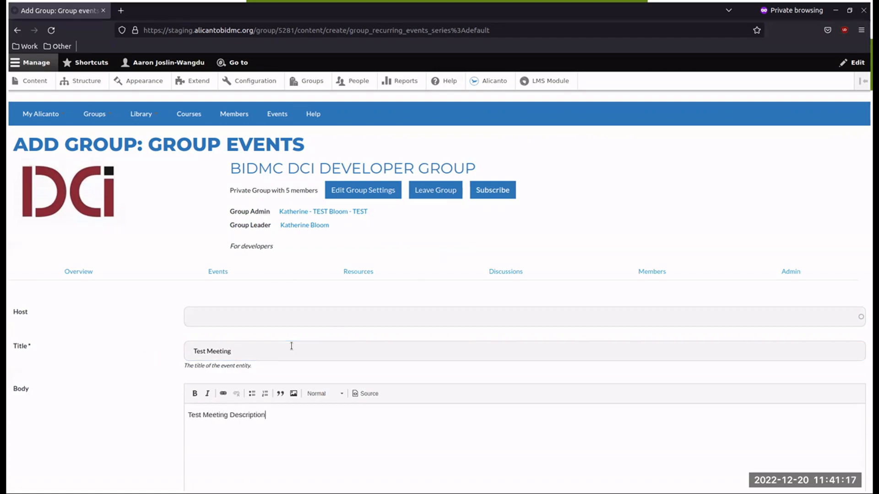
- Enable the option to create the event's meeting on Zoom
scroll(291, 346, "down", 2)
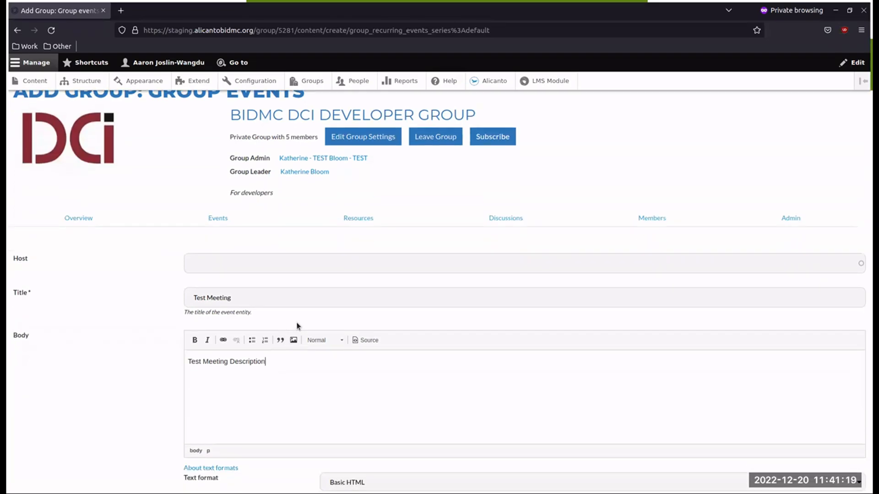
scroll(296, 326, "down", 2)
scroll(192, 306, "down", 6)
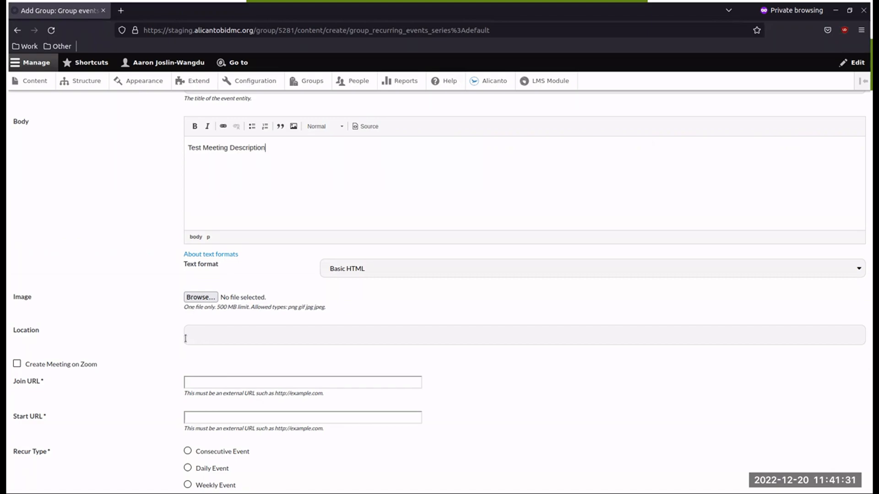
left_click(43, 358)
left_click(48, 363)
scroll(154, 360, "down", 2)
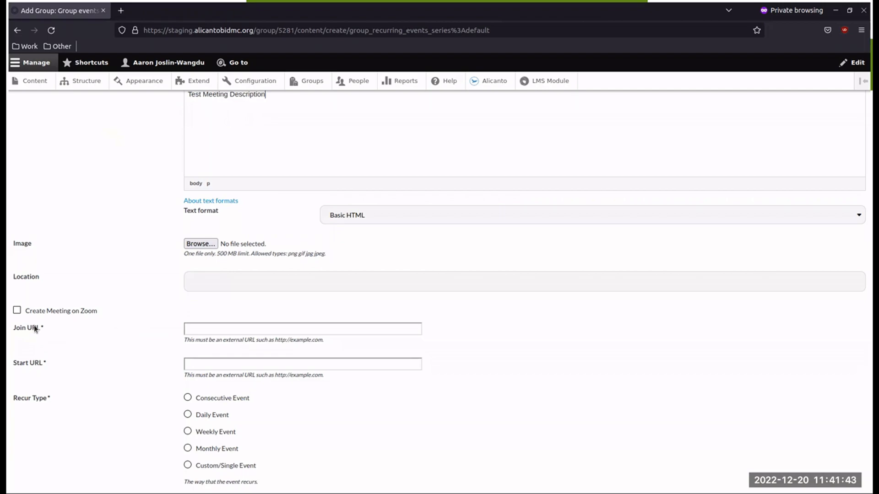
scroll(29, 328, "down", 2)
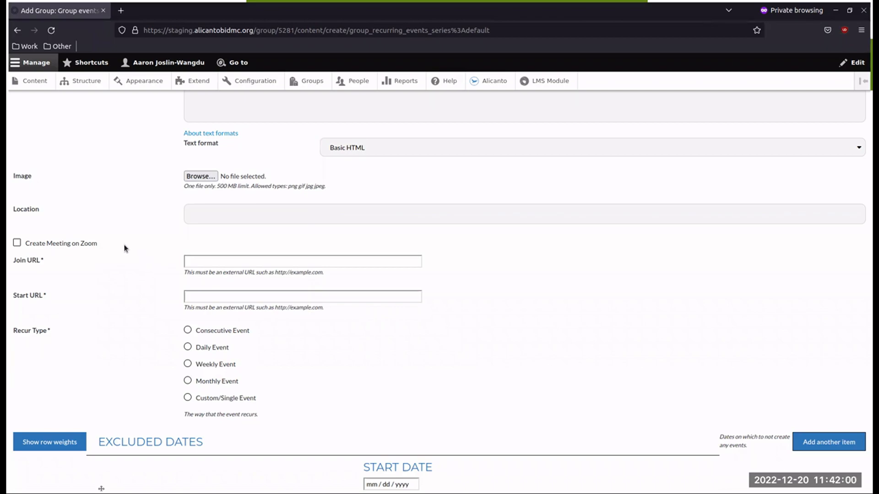
left_click(38, 244)
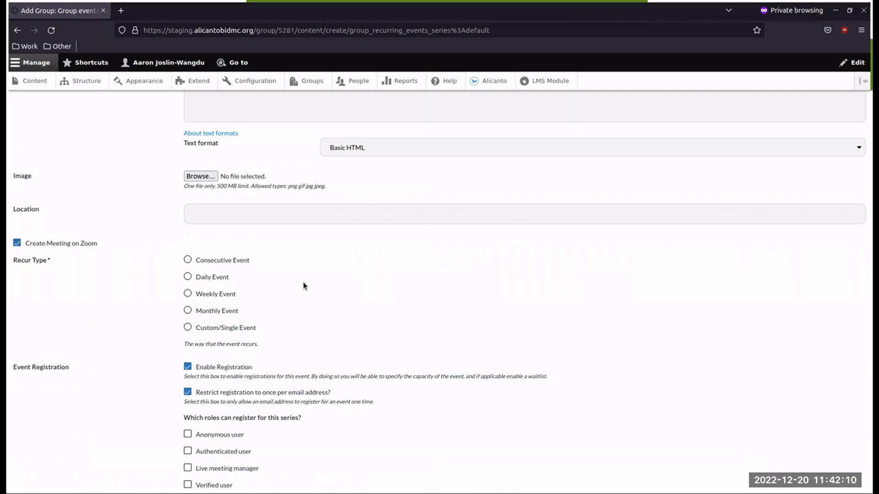
- Make the event recur weekly, with events created between 12/20/2022 and 01/03/2023
left_click(218, 311)
left_click(213, 296)
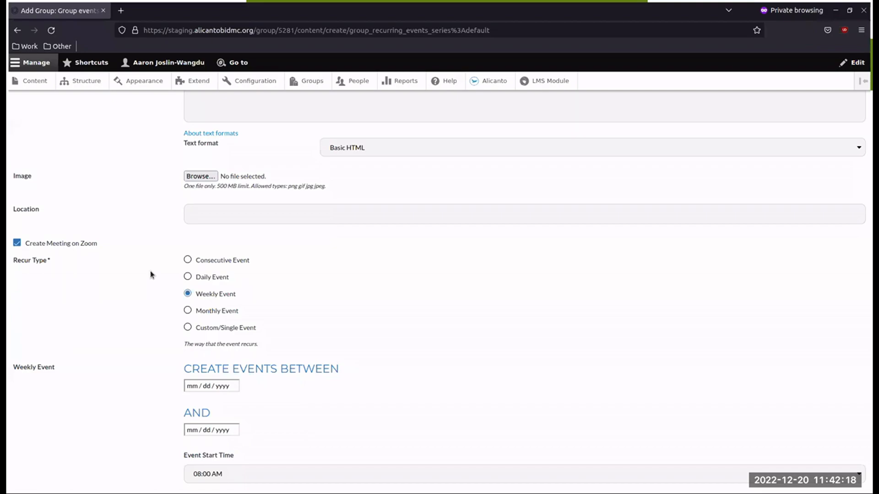
scroll(151, 275, "down", 2)
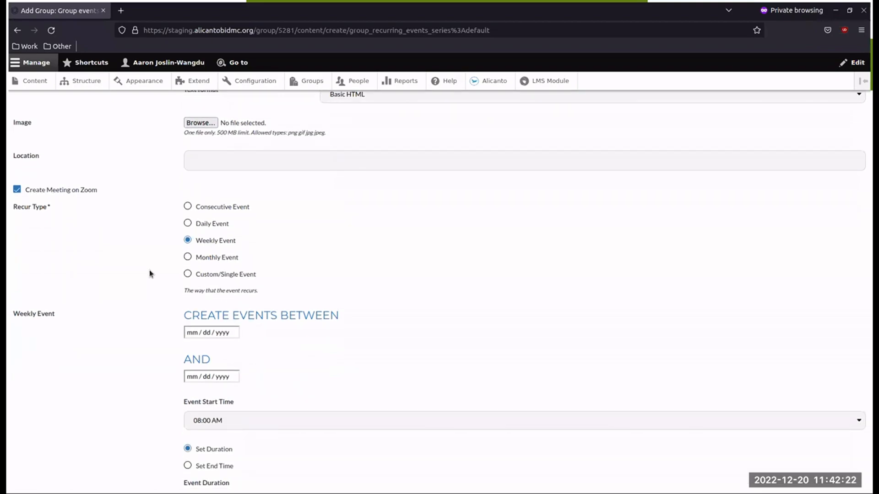
left_click(190, 332)
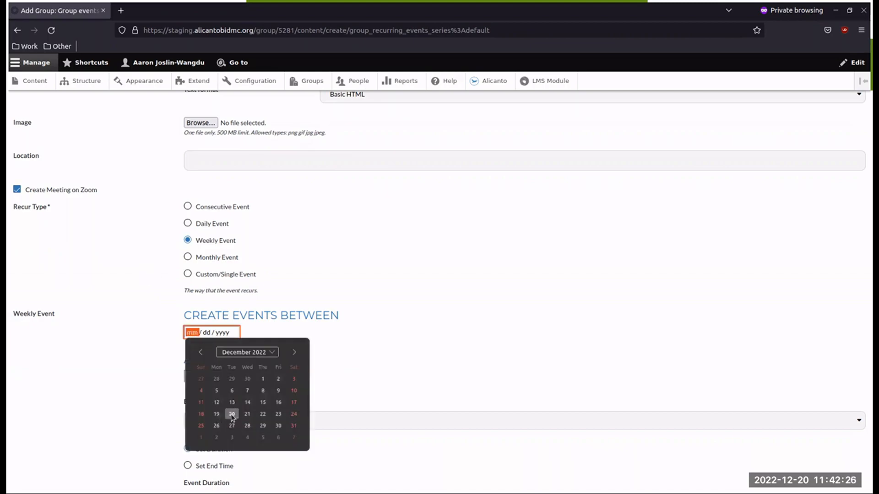
left_click(231, 415)
left_click(190, 377)
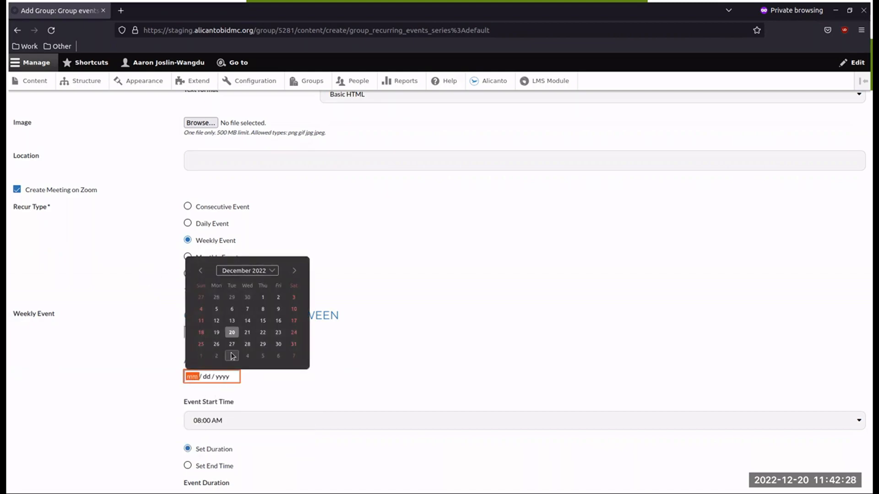
left_click(232, 355)
- Set the weekly event's start time to 02:00 PM and choose Tuesday as its day of the week
scroll(247, 366, "down", 1)
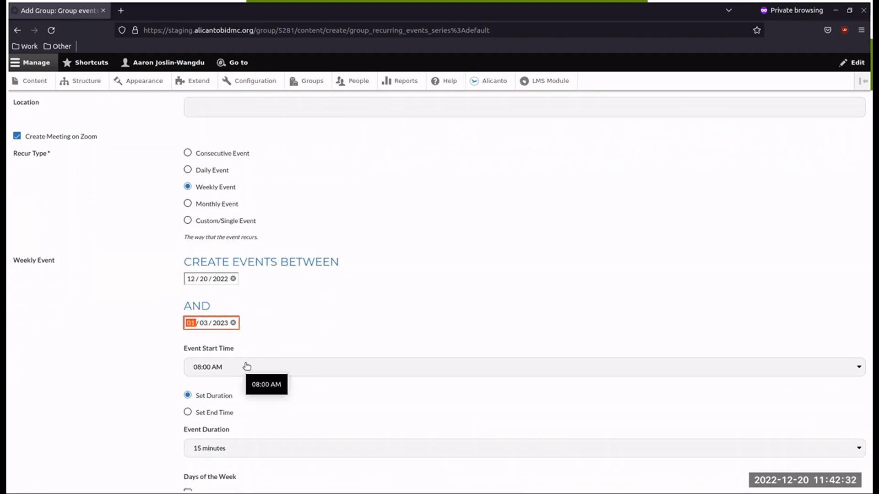
left_click(218, 367)
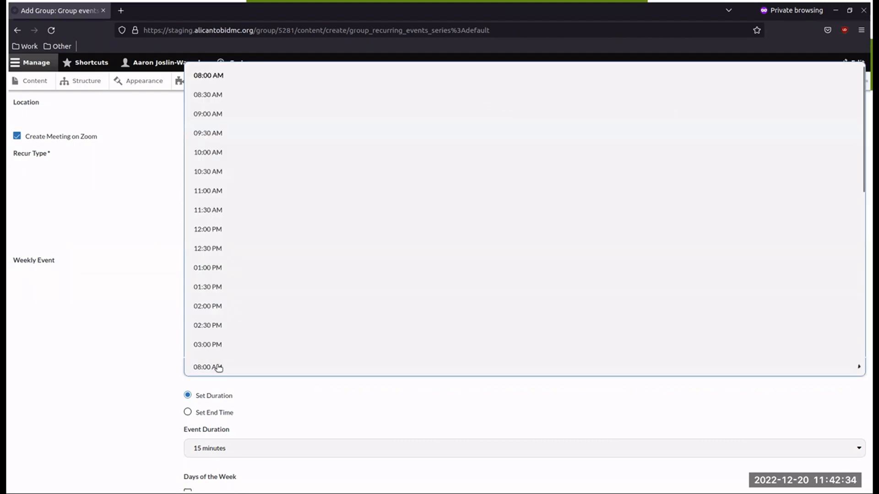
left_click(206, 315)
scroll(211, 357, "down", 2)
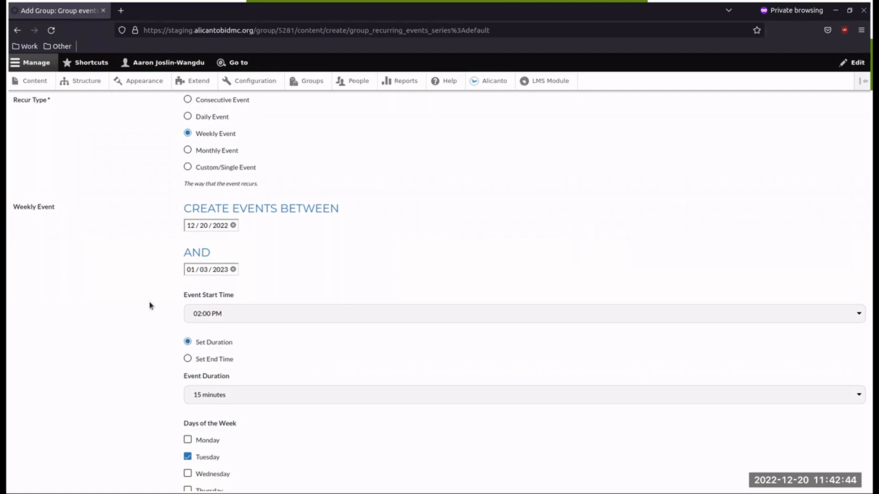
- Try setting an event end time of 02:30 PM, and return to defining the event by duration
scroll(128, 301, "down", 2)
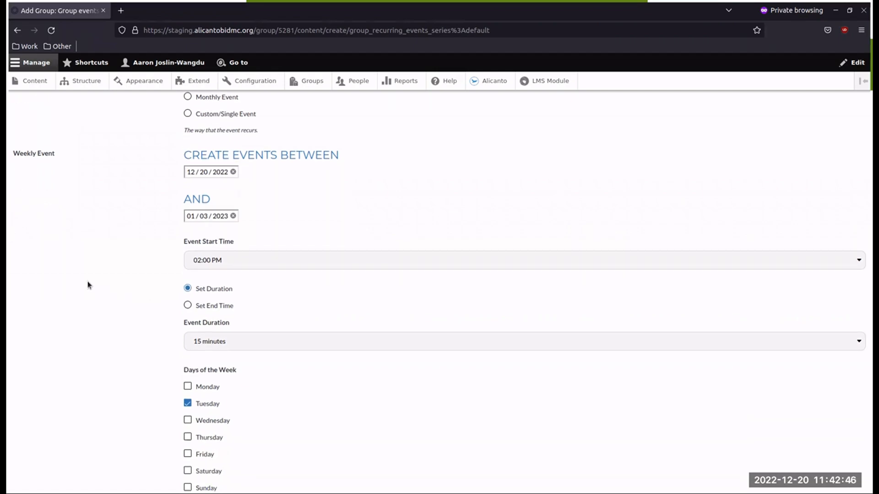
left_click(188, 305)
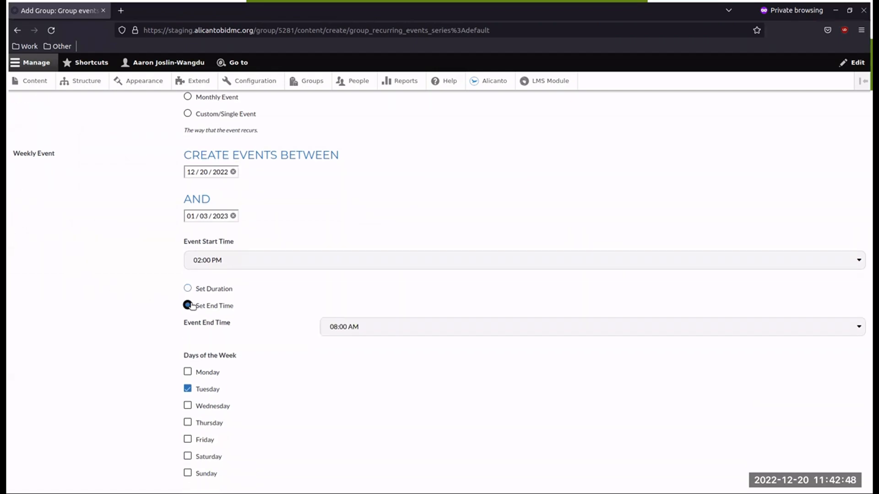
left_click(340, 326)
scroll(342, 284, "down", 1)
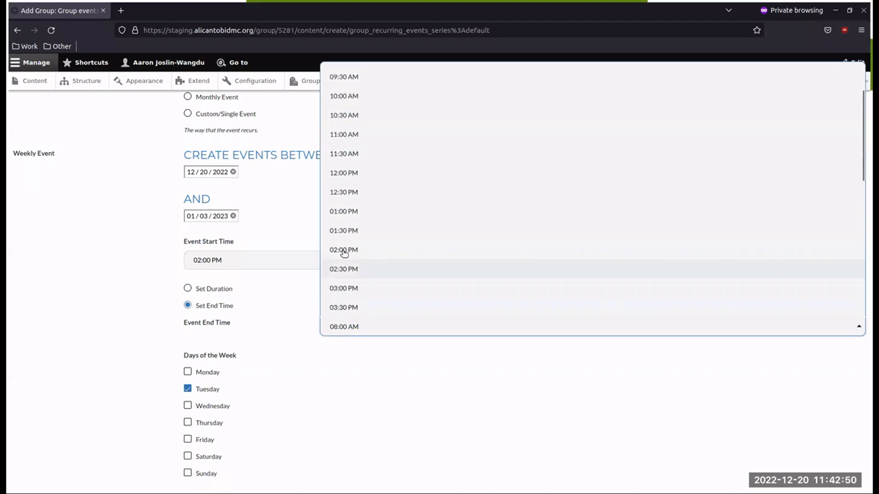
left_click(343, 270)
left_click(212, 289)
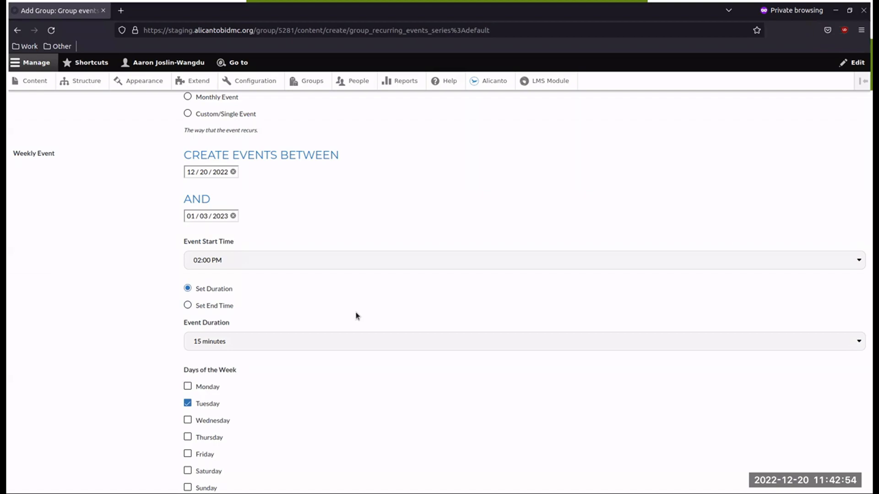
- Select Anonymous user among the roles that can register for the event series
scroll(275, 293, "down", 2)
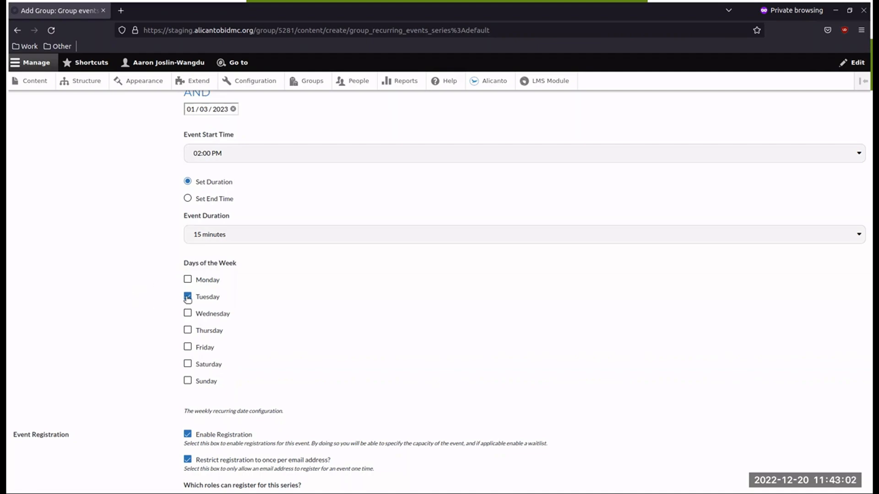
scroll(161, 299, "down", 5)
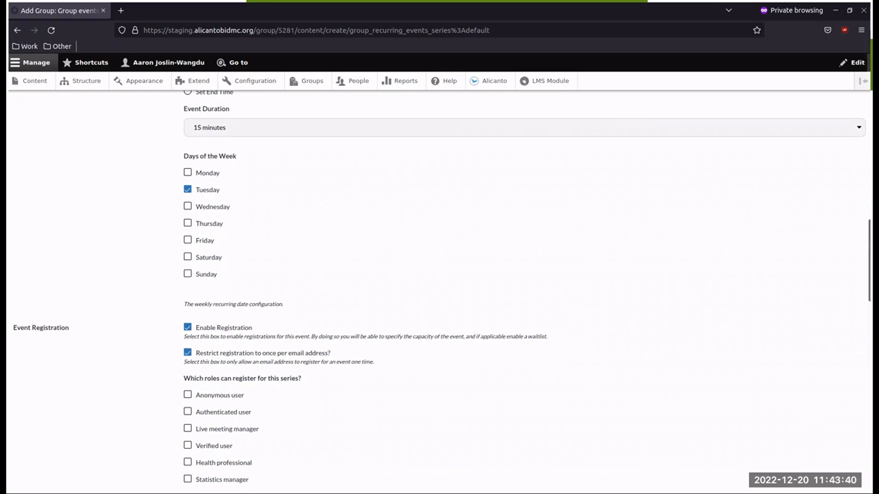
scroll(300, 386, "down", 2)
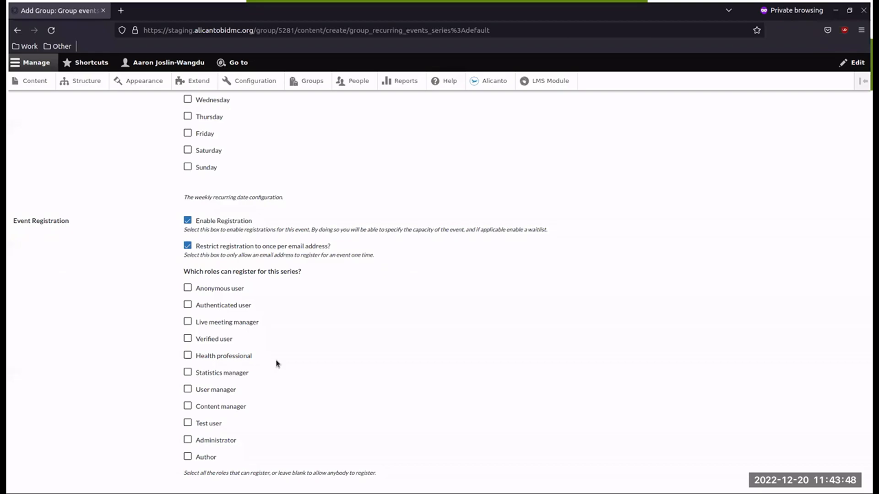
scroll(274, 364, "down", 4)
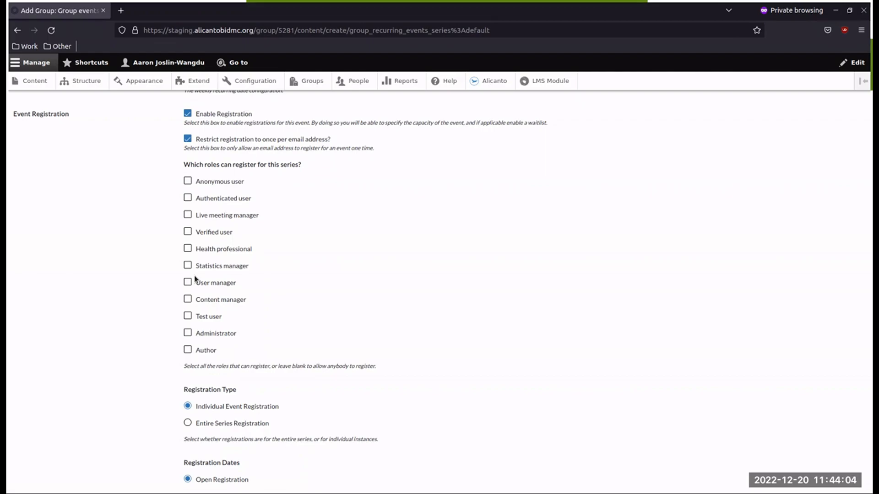
left_click(188, 182)
- Try entire series registration and scheduled registration dates, returning to individual event registration and open registration
scroll(290, 259, "down", 3)
scroll(290, 258, "down", 1)
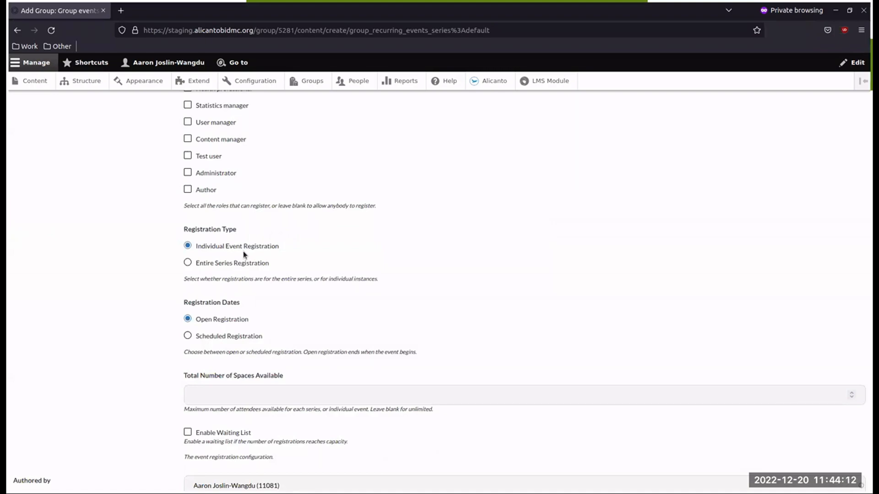
left_click(230, 262)
left_click(194, 265)
left_click(194, 247)
left_click(191, 338)
left_click(190, 322)
- Set the total number of spaces available for registration to 0
scroll(163, 315, "down", 2)
scroll(163, 315, "down", 2)
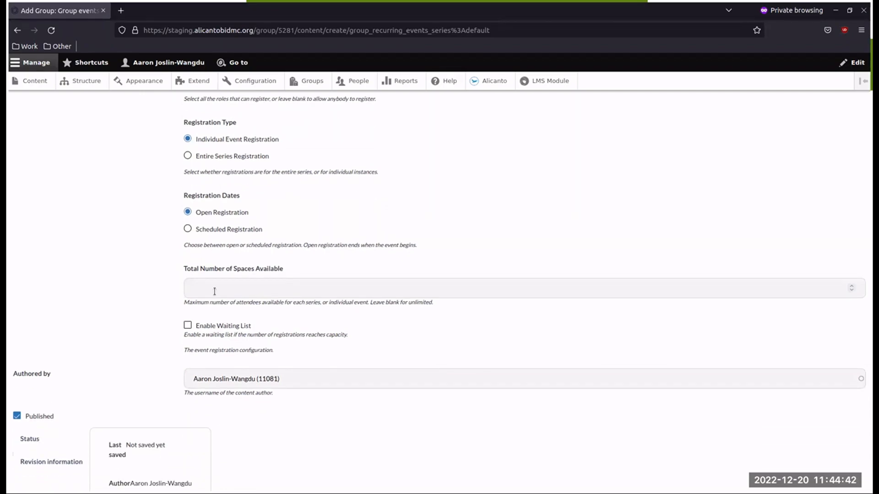
left_click(246, 289)
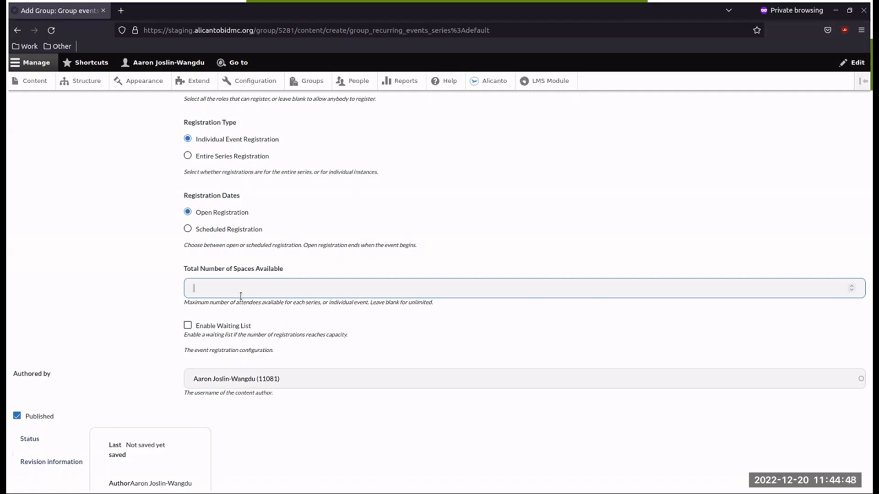
type("0")
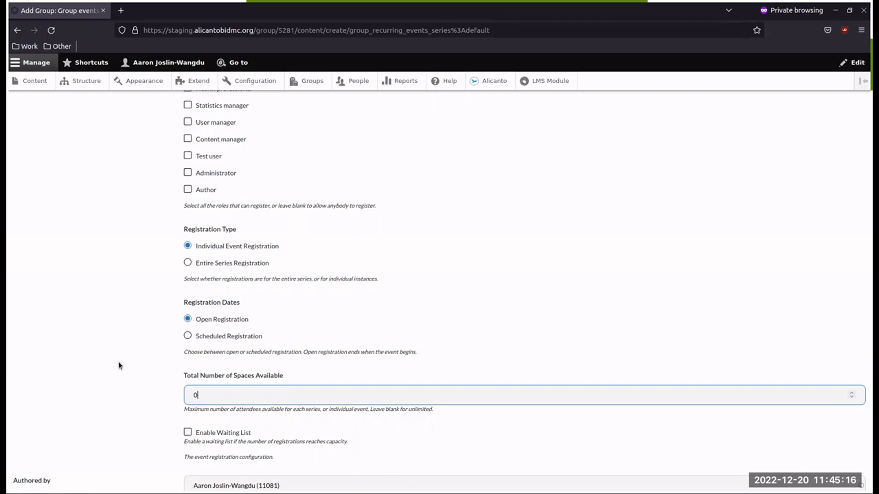
- Save the Test Meeting event series and view its list of meetings
scroll(118, 361, "down", 6)
scroll(107, 379, "down", 1)
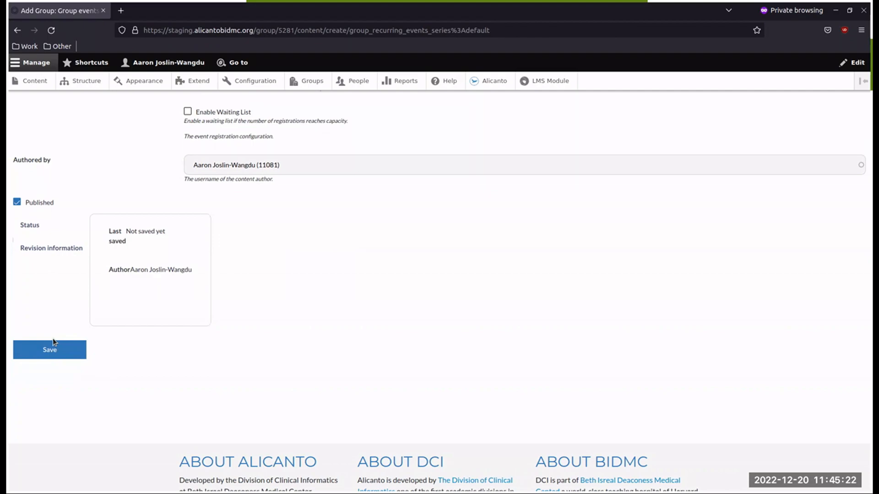
left_click(51, 344)
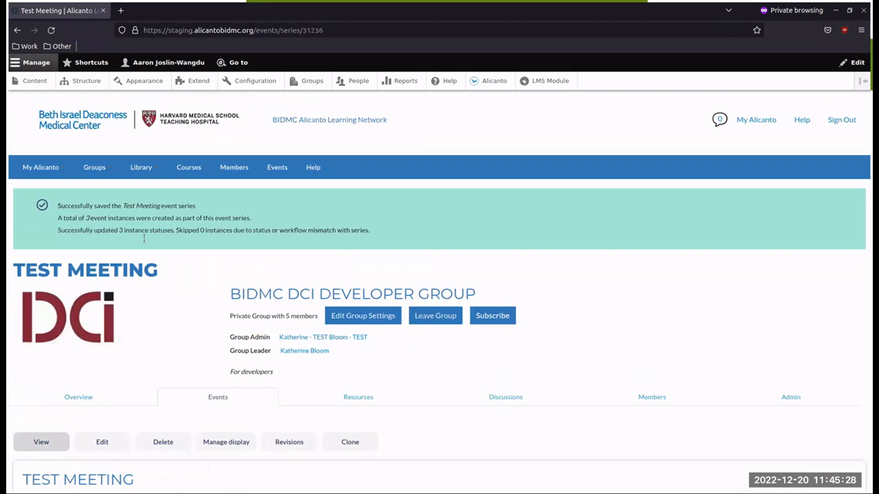
scroll(144, 238, "down", 8)
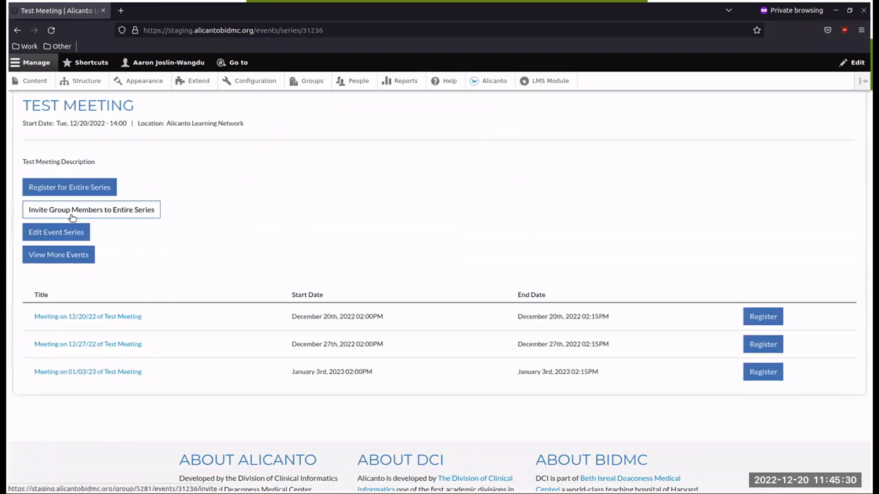